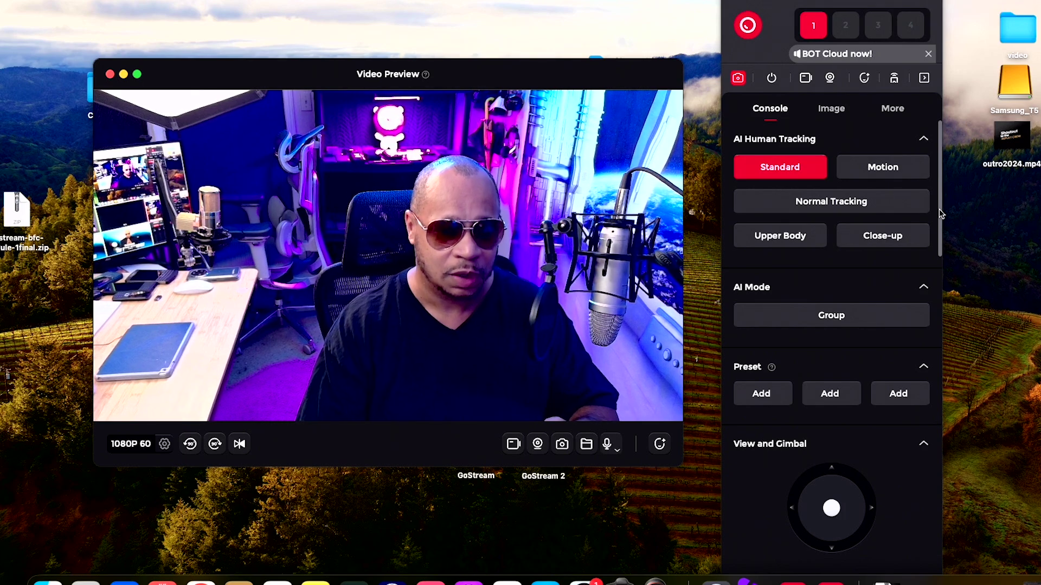
# Compare the Medium and Narrow fields of view in the live preview and return the camera to Wide.
pyautogui.moveTo(938, 209); pyautogui.dragTo(954, 569)
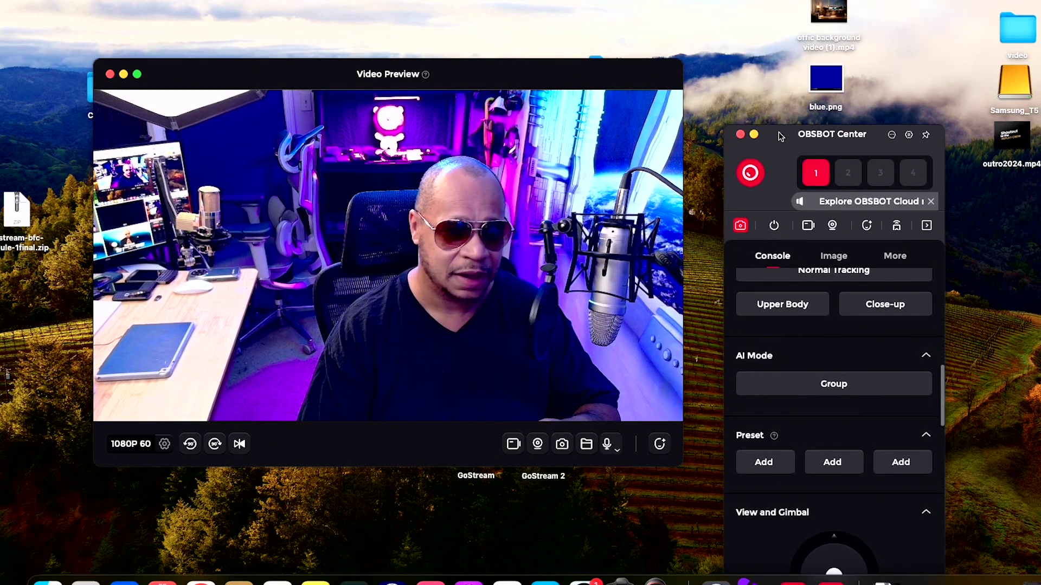
pyautogui.moveTo(780, 138); pyautogui.dragTo(766, 62)
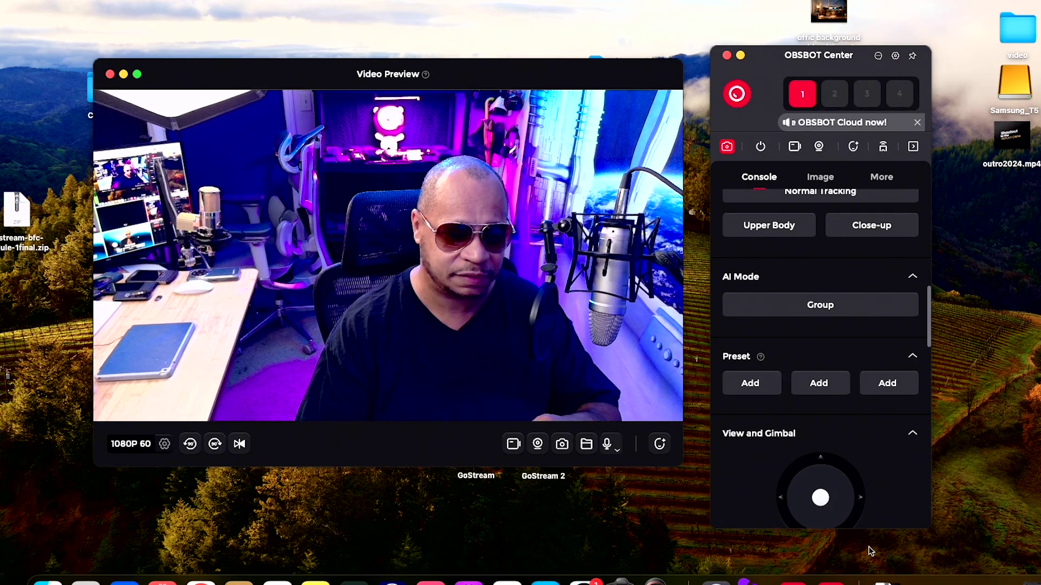
pyautogui.moveTo(930, 342); pyautogui.dragTo(941, 534)
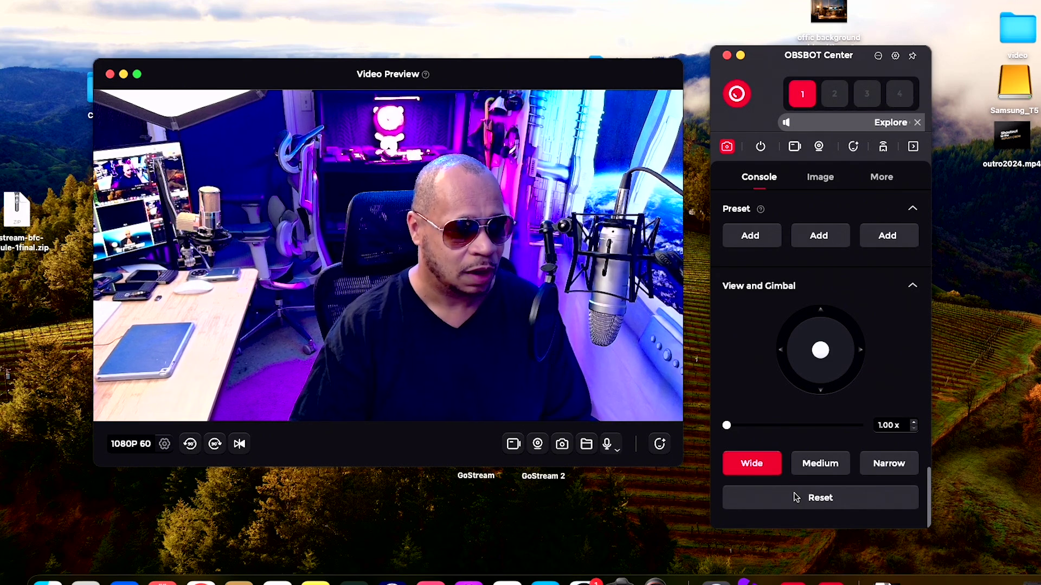
pyautogui.click(826, 467)
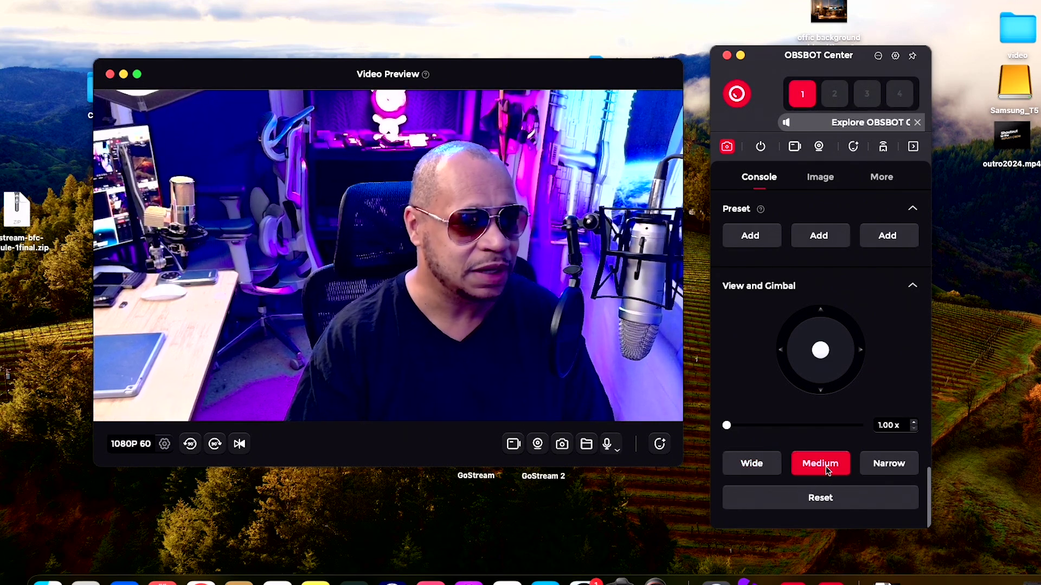
pyautogui.click(889, 468)
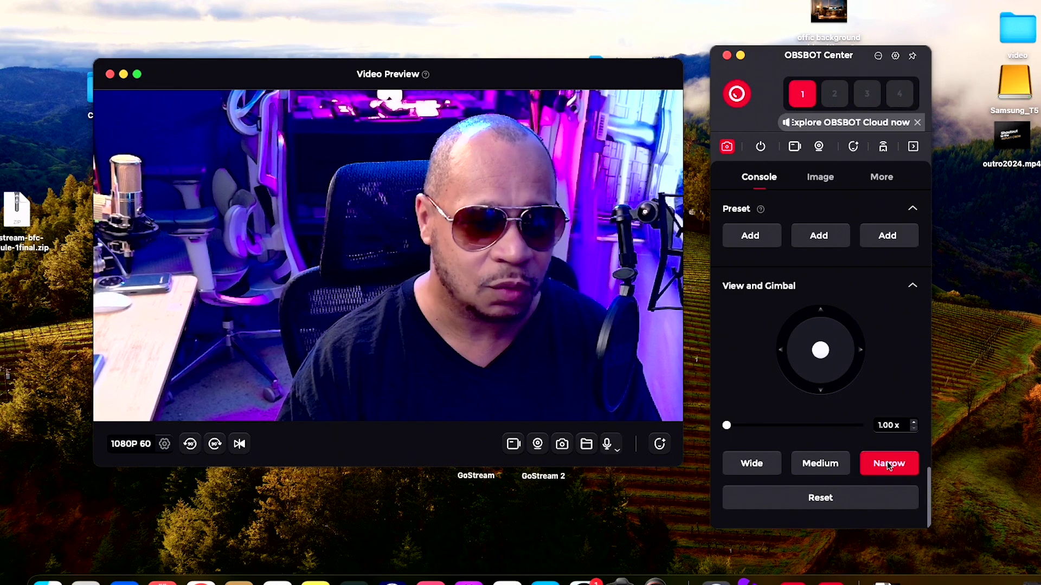
pyautogui.click(813, 464)
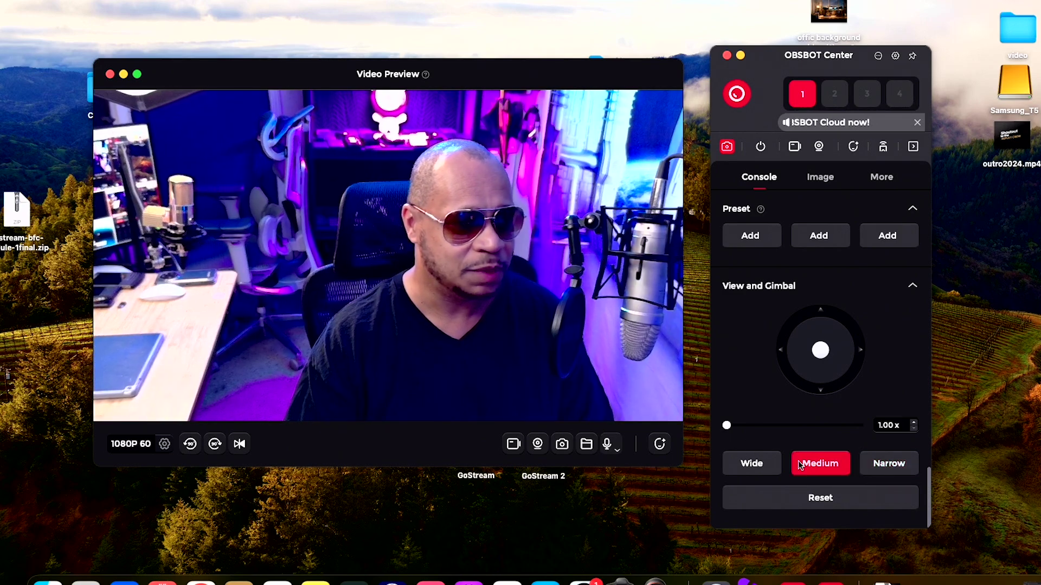
pyautogui.click(745, 468)
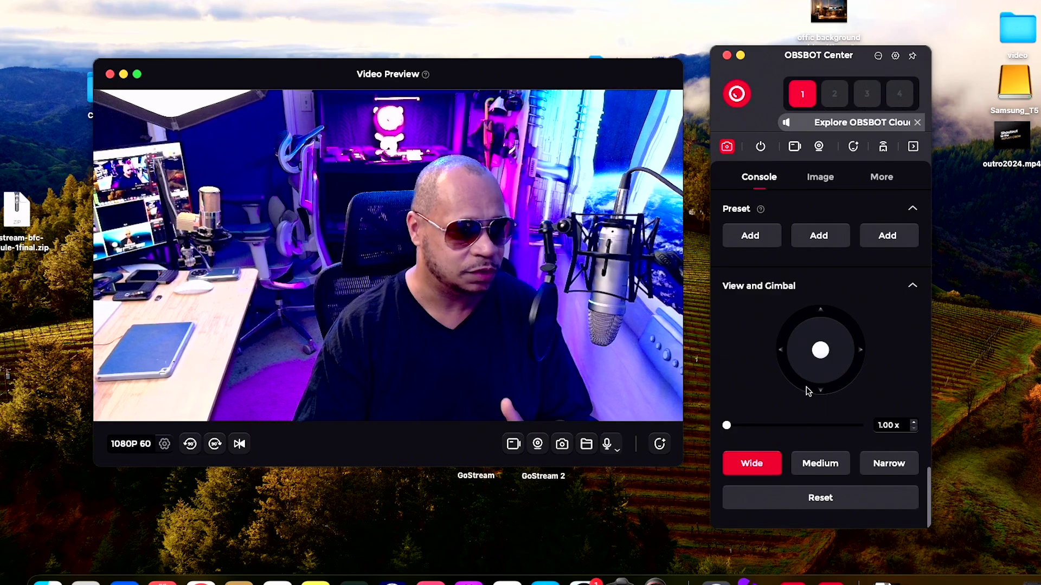
pyautogui.moveTo(727, 425)
pyautogui.mouseDown()
pyautogui.moveTo(765, 427)
pyautogui.moveTo(727, 425)
pyautogui.mouseUp()
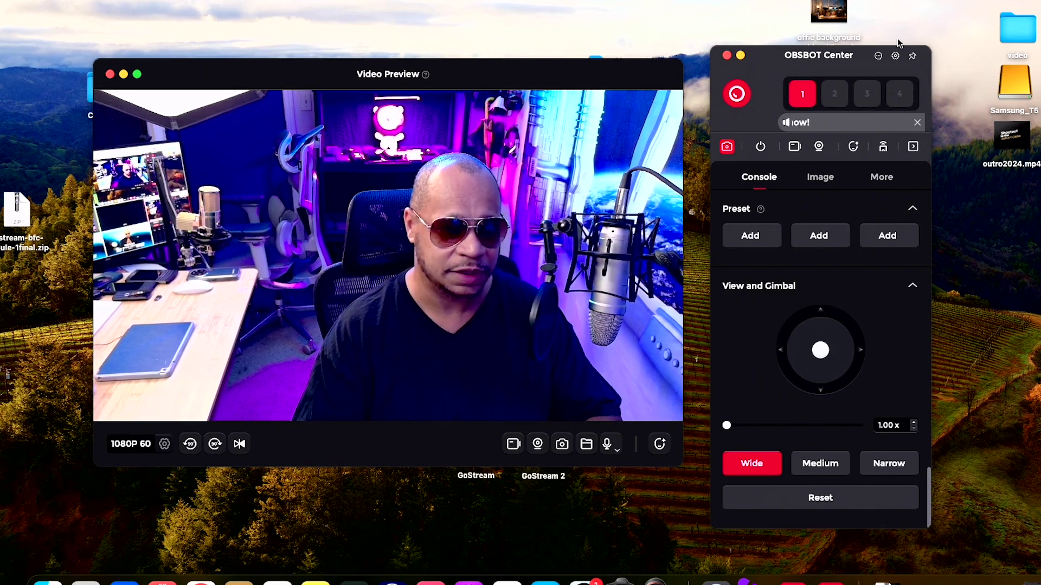
# Review the camera's focus, exposure, white balance and image adjustment settings, collapsing the Exposure section.
pyautogui.click(820, 177)
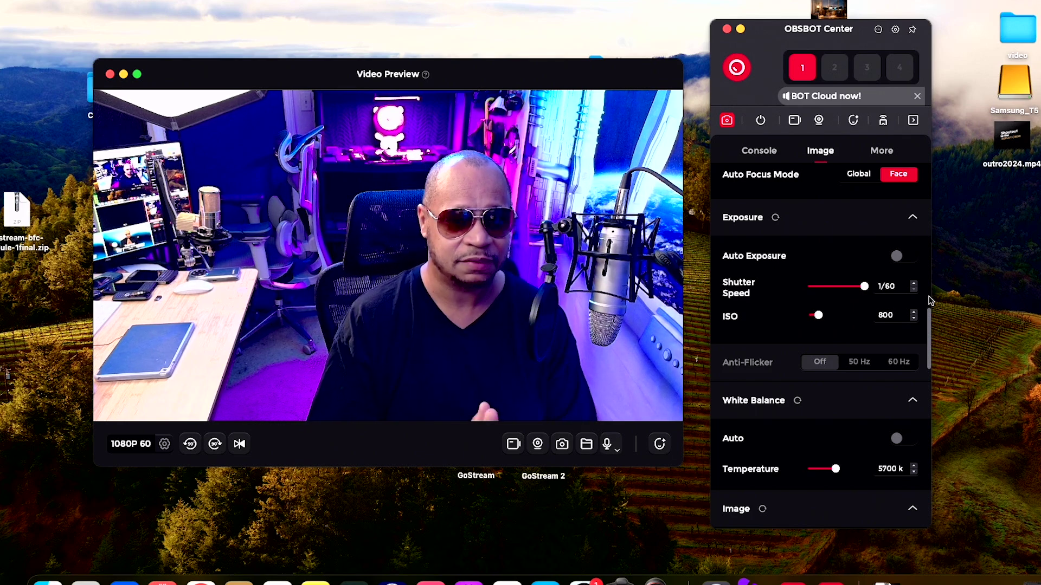
pyautogui.click(912, 218)
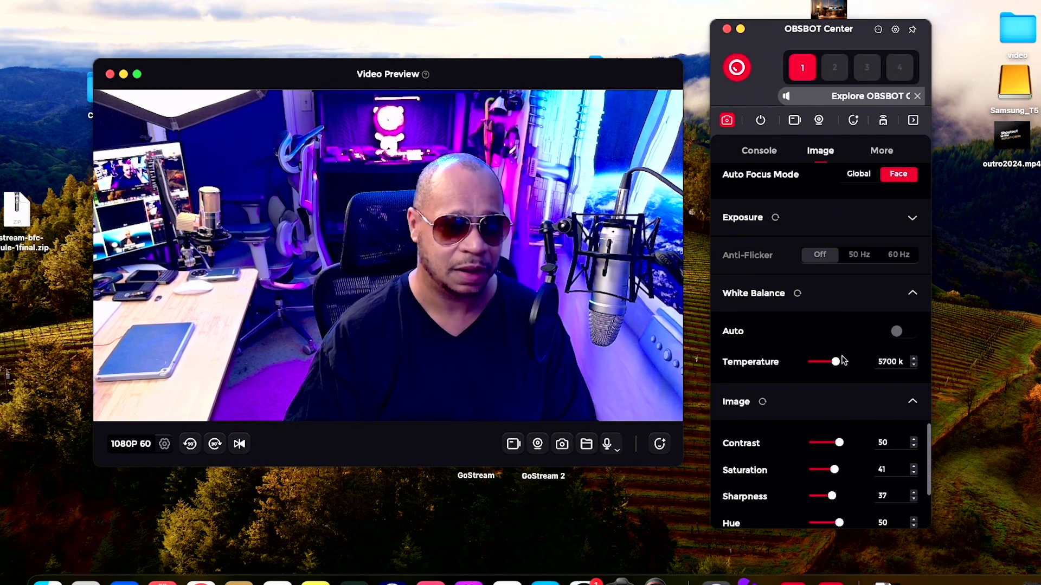
pyautogui.scroll(-1, 841, 358)
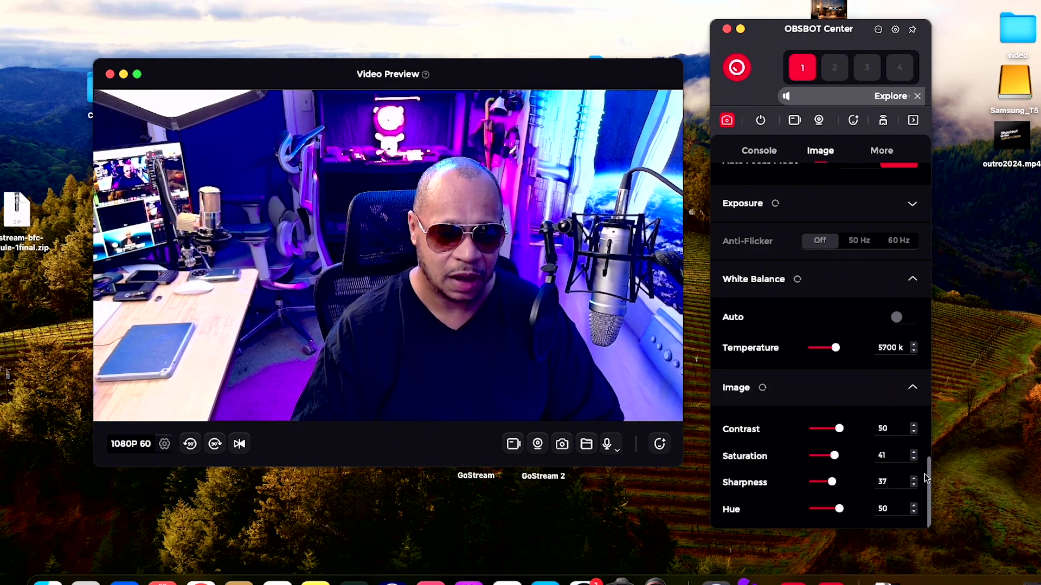
pyautogui.scroll(4, 925, 427)
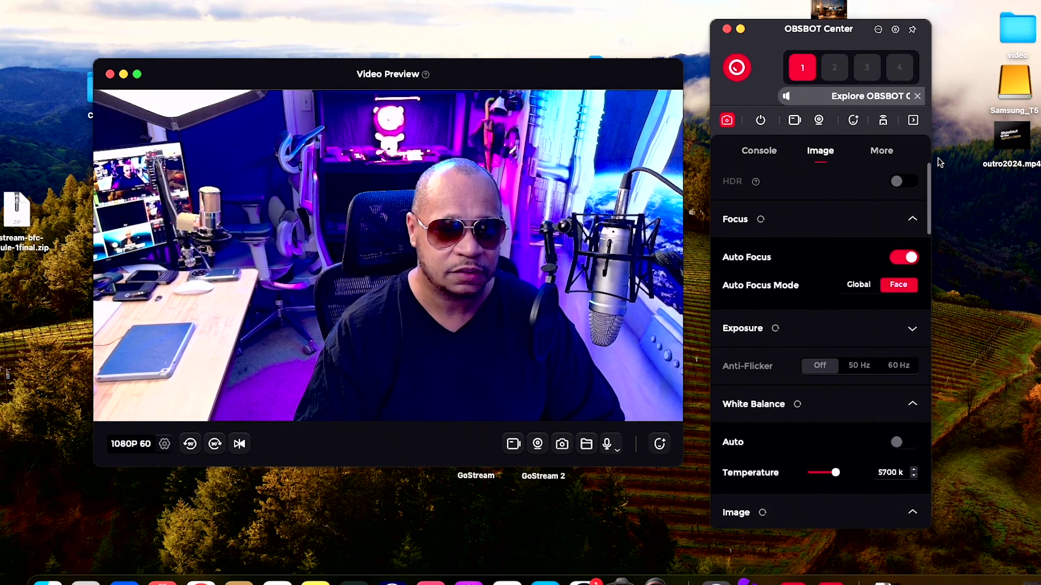
# Examine the device sleep, gesture control and audio settings, and return to the AI Human Tracking controls.
pyautogui.click(884, 153)
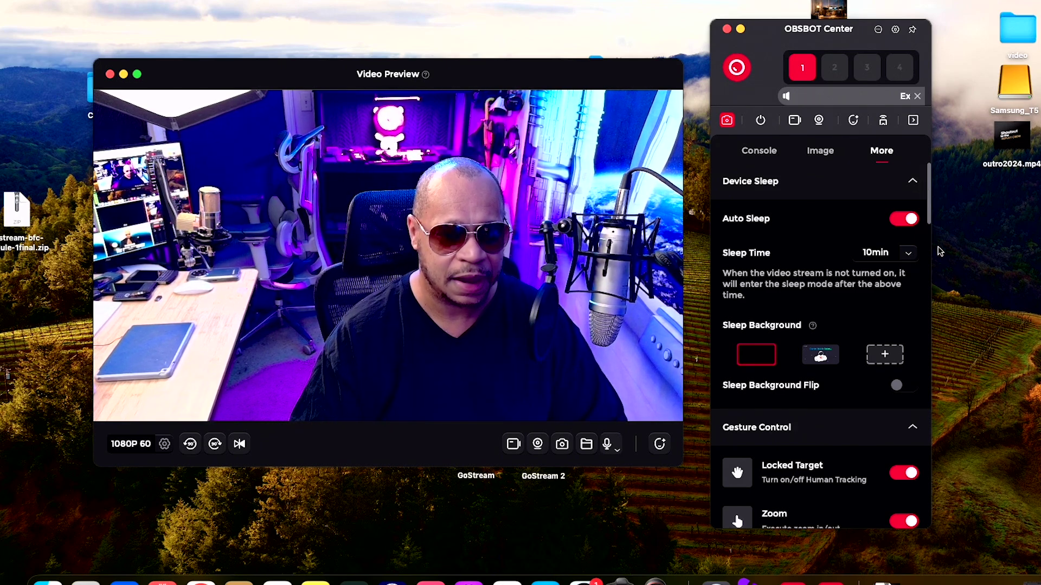
pyautogui.scroll(-2, 867, 300)
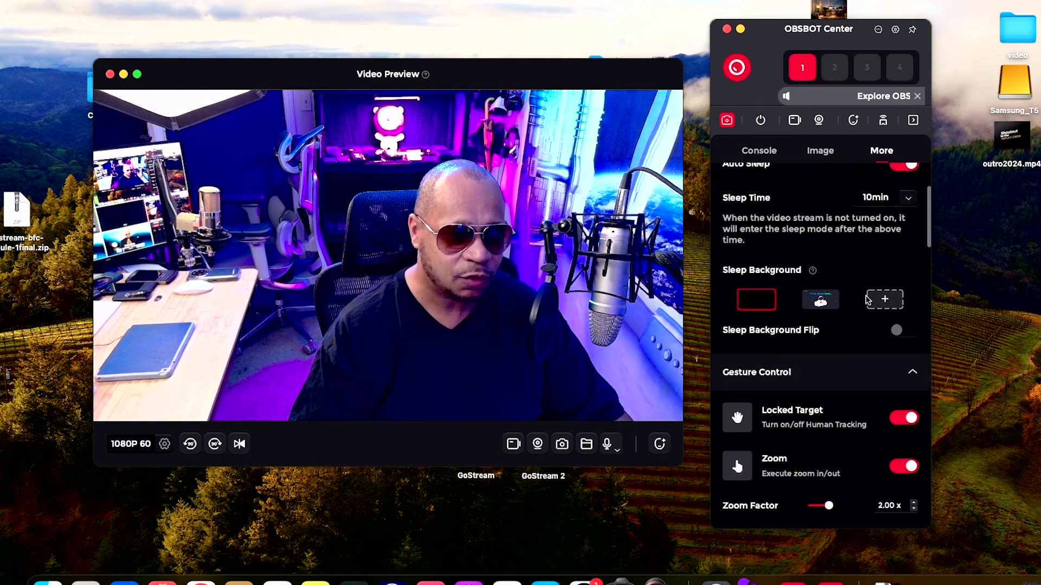
pyautogui.scroll(-5, 868, 300)
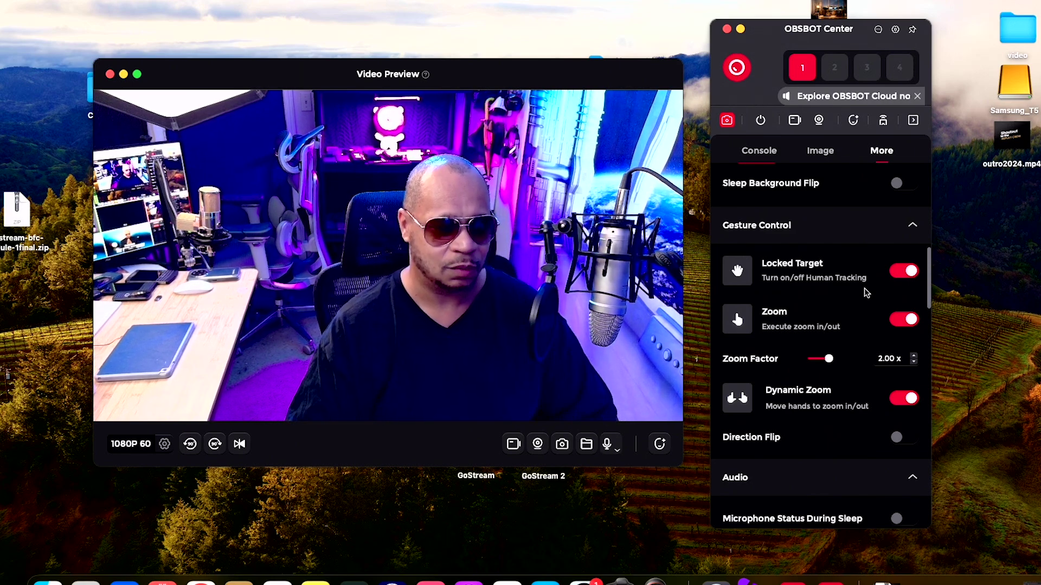
pyautogui.scroll(-3, 866, 293)
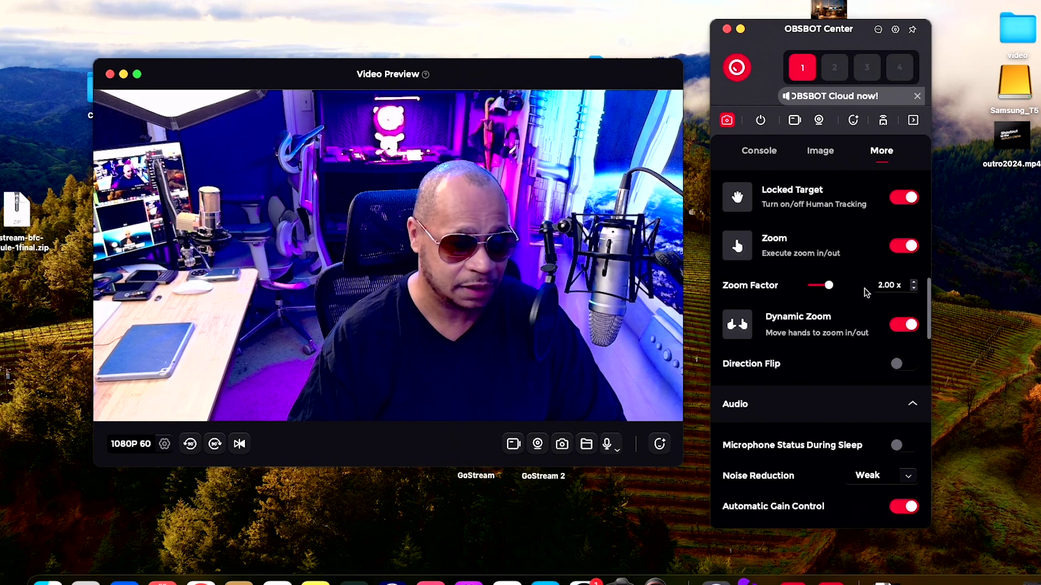
pyautogui.scroll(-2, 866, 292)
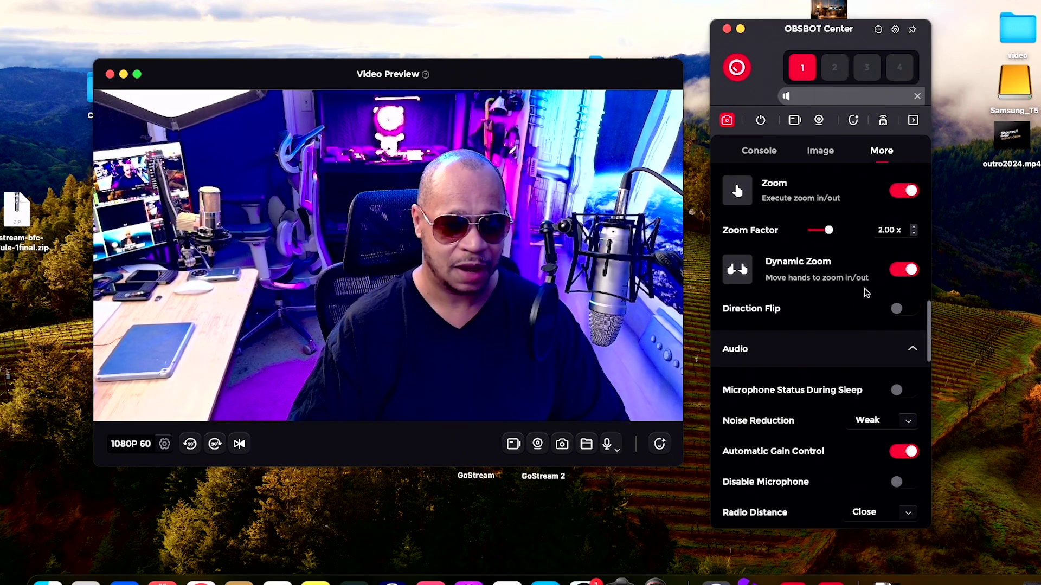
pyautogui.scroll(-2, 866, 293)
pyautogui.scroll(-2, 866, 293)
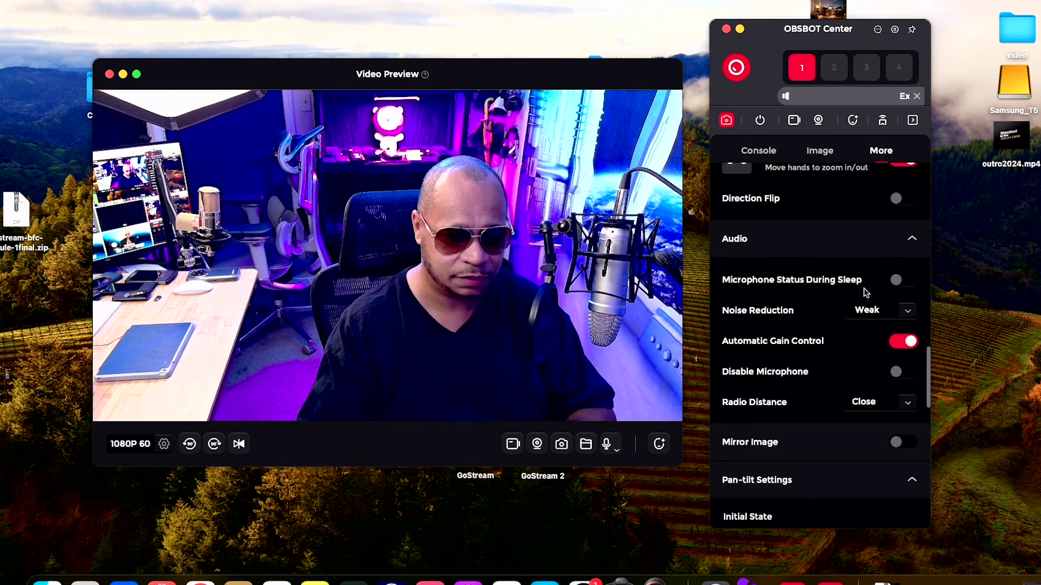
pyautogui.scroll(-1, 890, 275)
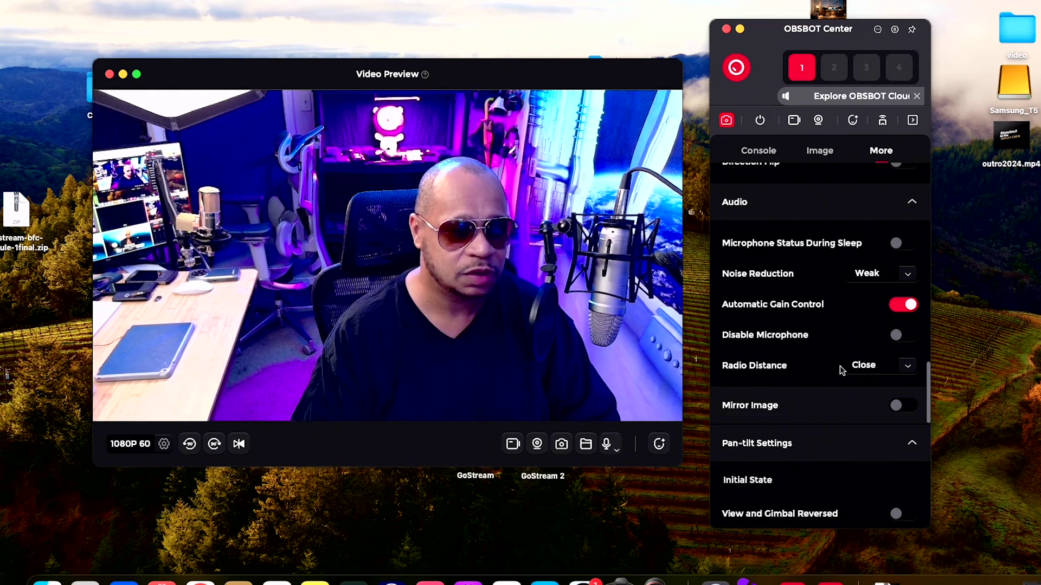
pyautogui.scroll(3, 833, 351)
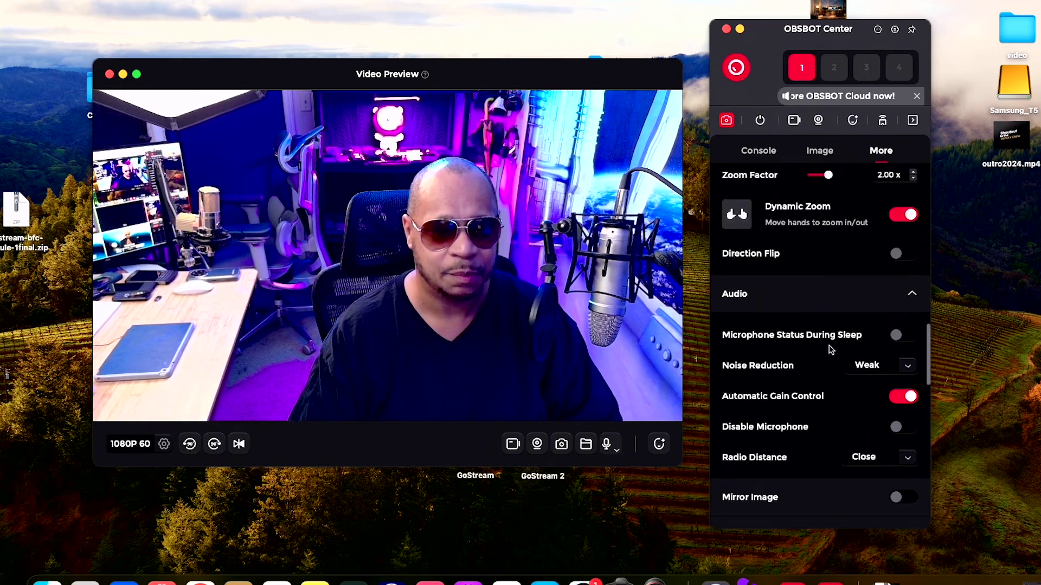
pyautogui.scroll(12, 843, 234)
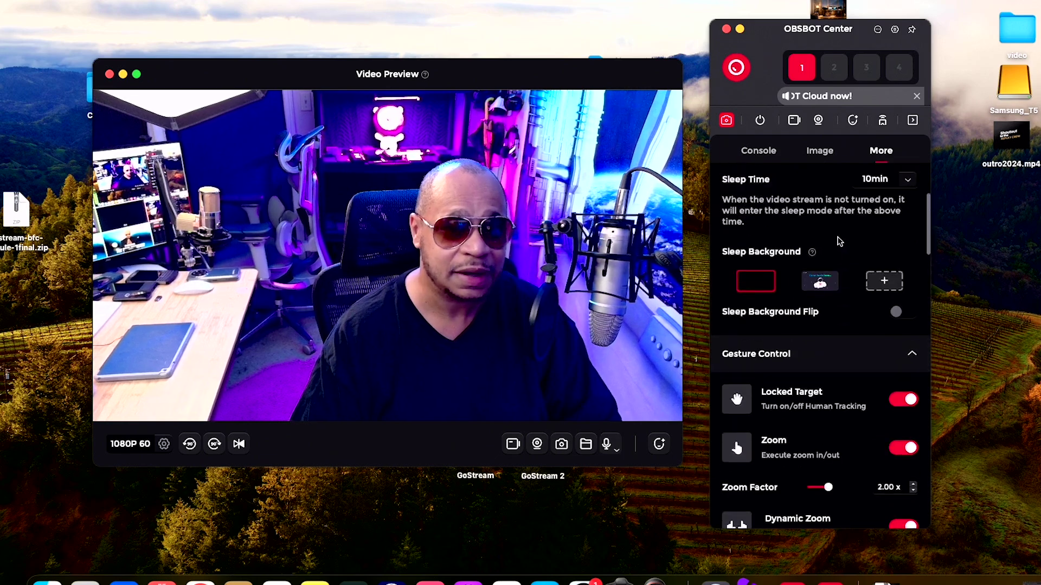
pyautogui.click(760, 151)
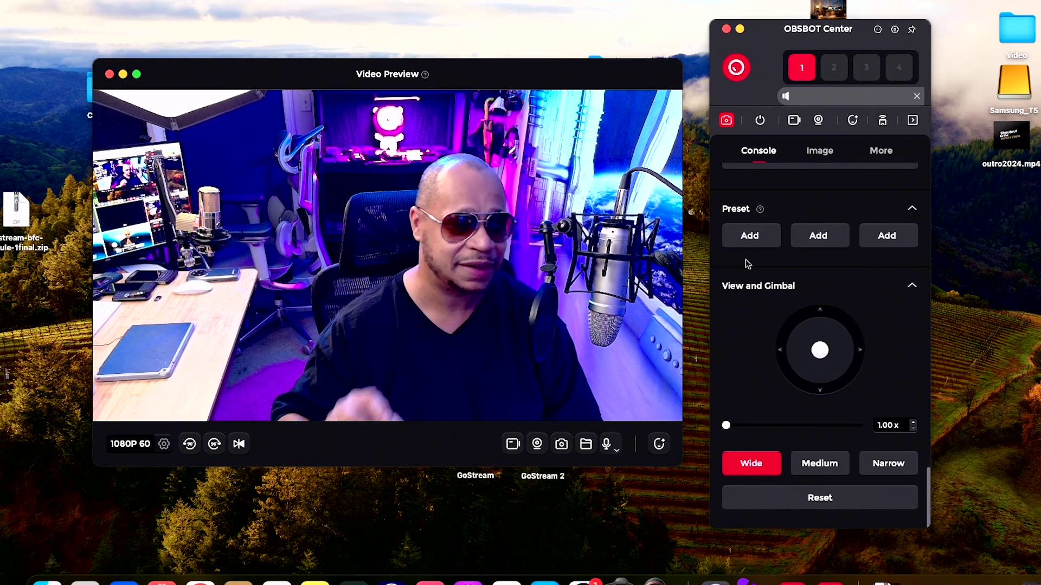
pyautogui.scroll(5, 837, 239)
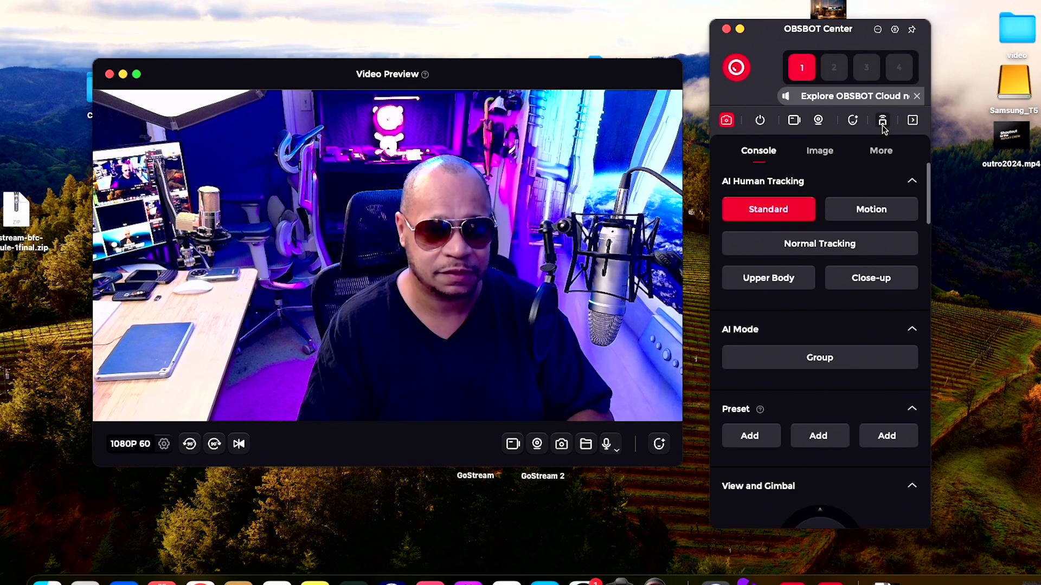
# Try the Bokeh background blur from the Beauty effects, switch it off again, and look over the available filters.
pyautogui.click(853, 121)
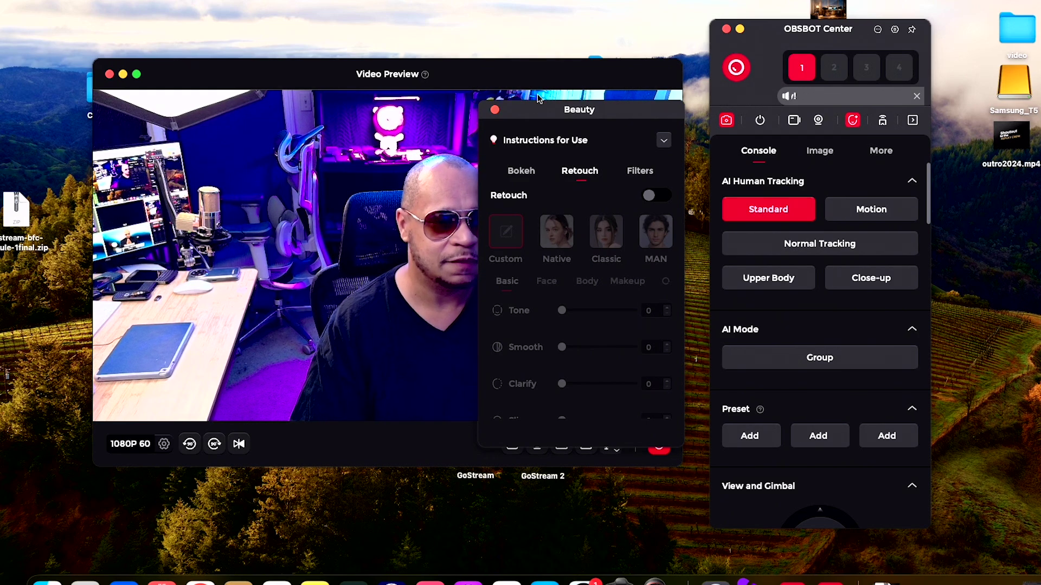
pyautogui.click(521, 171)
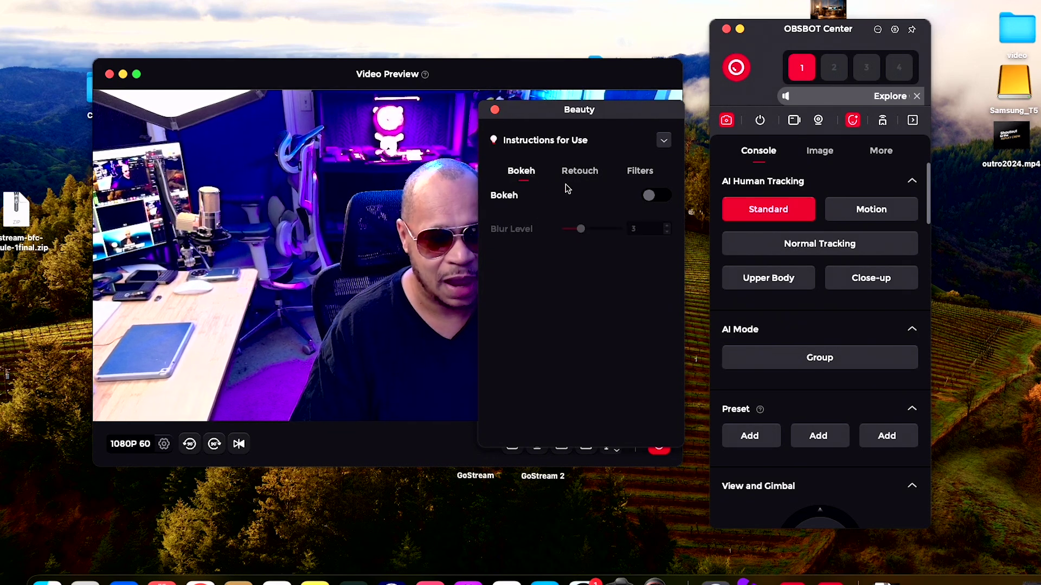
pyautogui.click(652, 196)
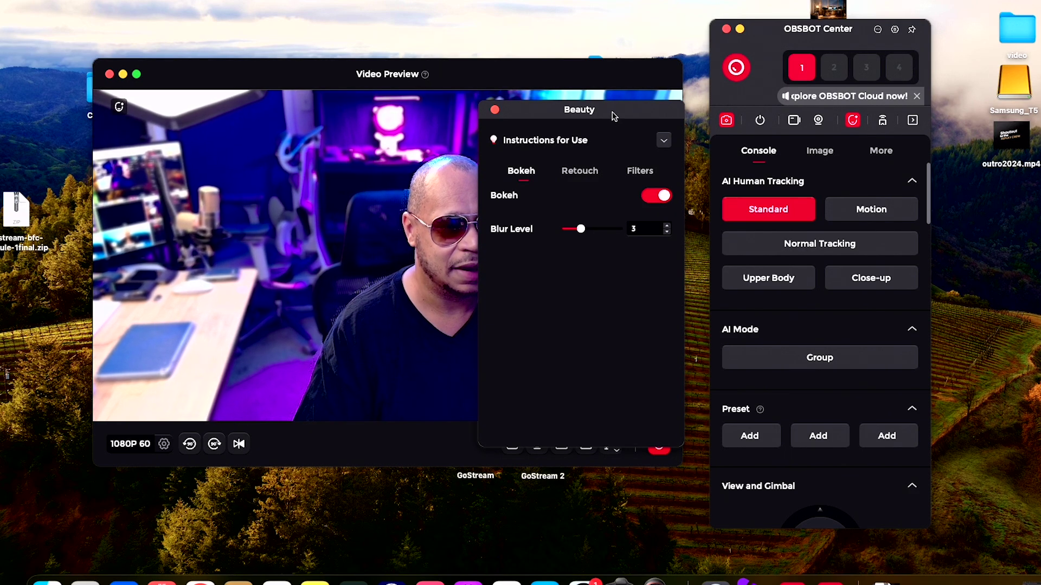
pyautogui.moveTo(611, 110); pyautogui.dragTo(816, 100)
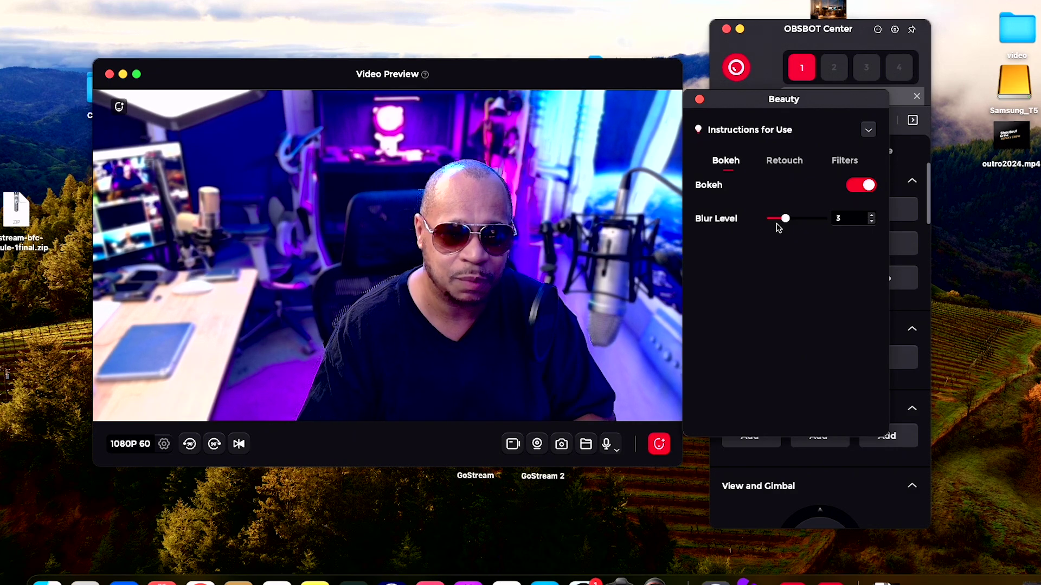
pyautogui.click(782, 161)
pyautogui.click(725, 160)
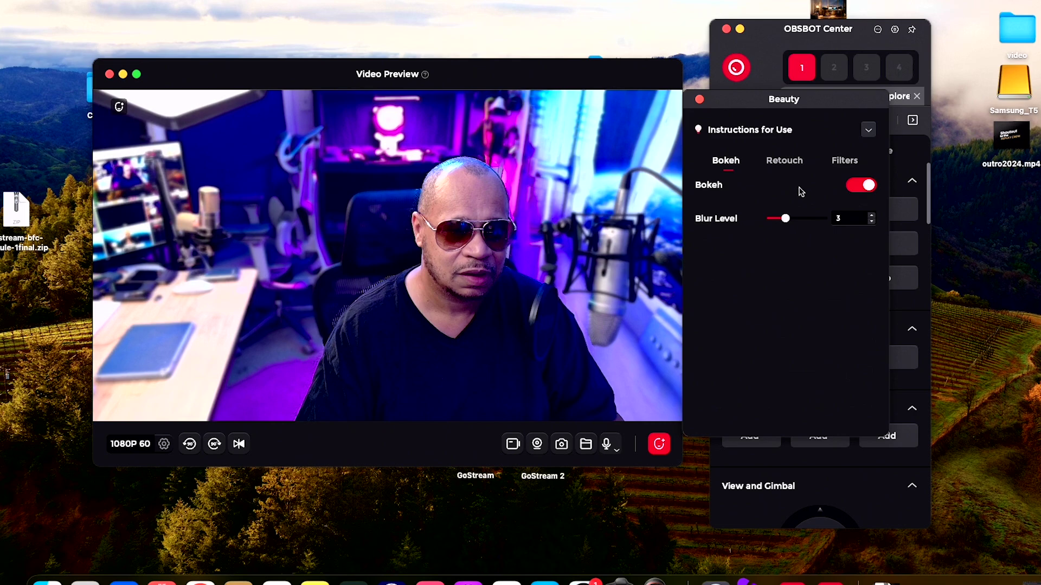
pyautogui.click(867, 190)
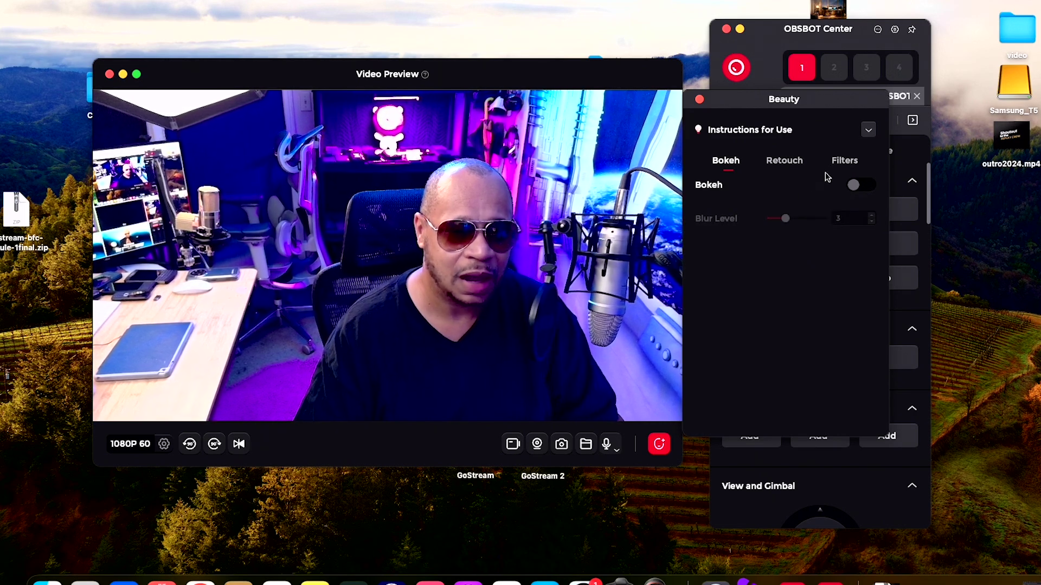
pyautogui.click(842, 161)
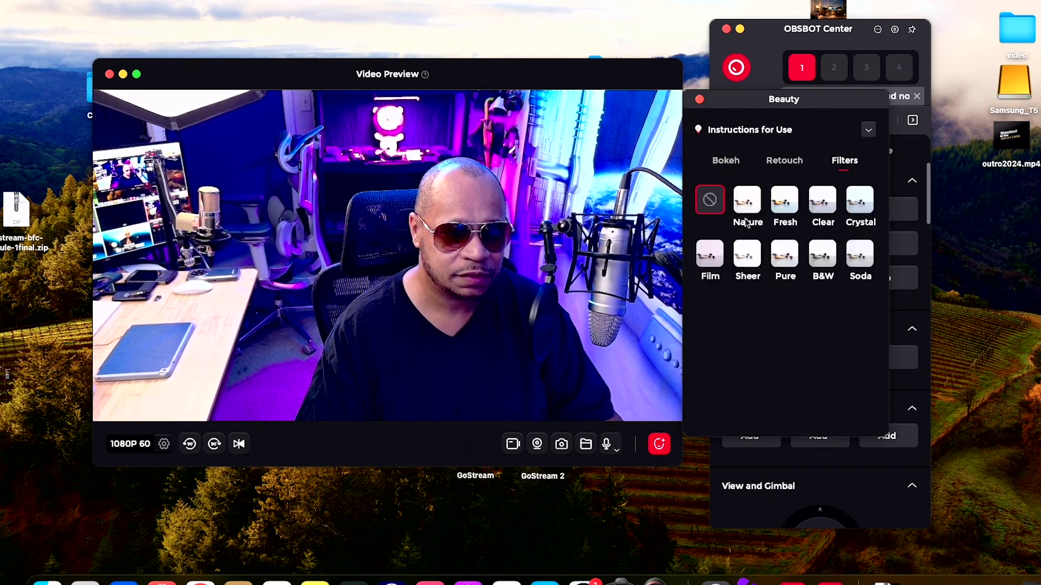
pyautogui.press('Escape')
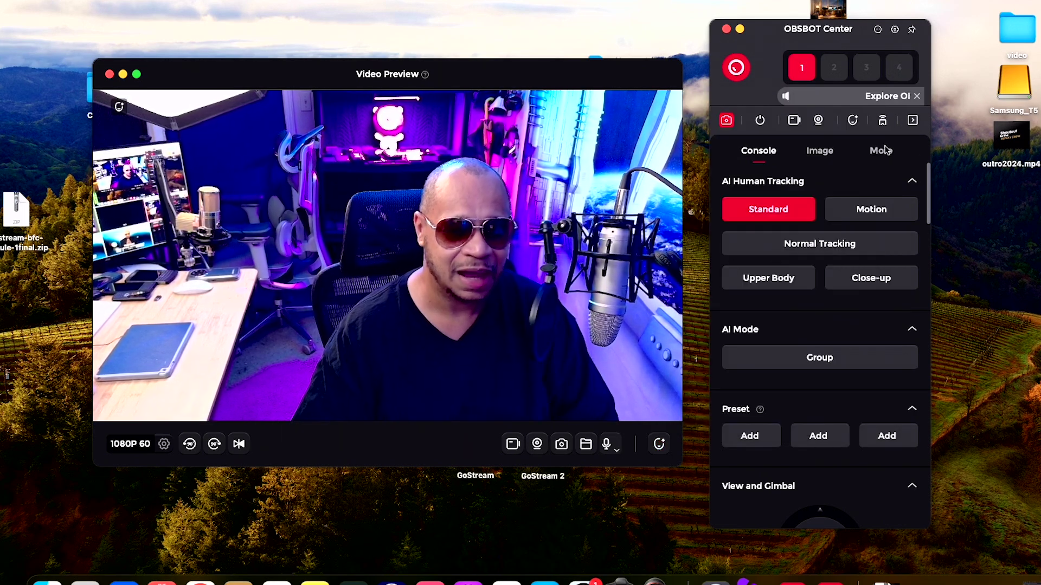
# Set AI Human Tracking to Motion and turn on Normal Tracking.
pyautogui.click(863, 212)
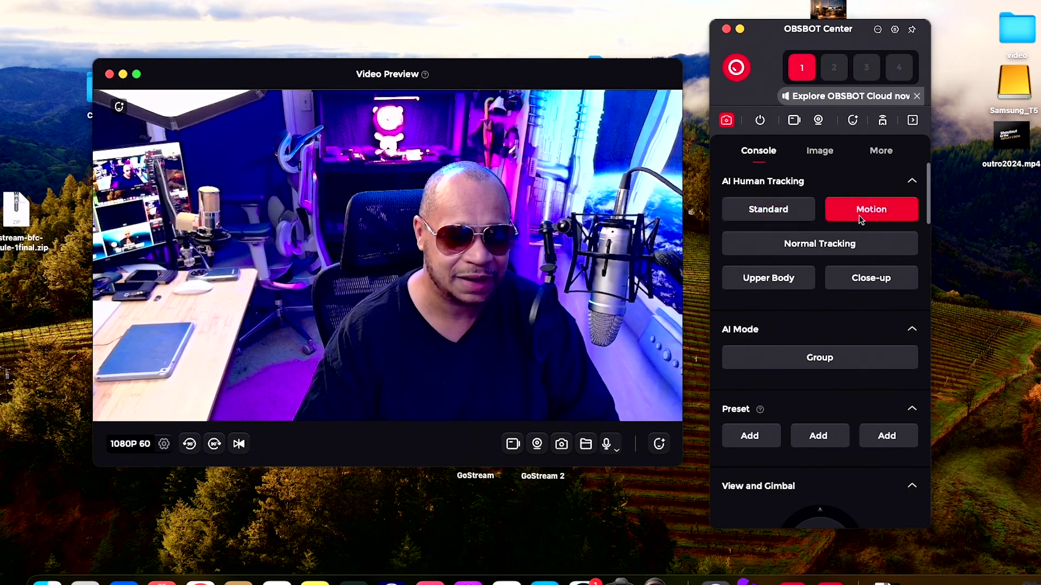
pyautogui.click(834, 241)
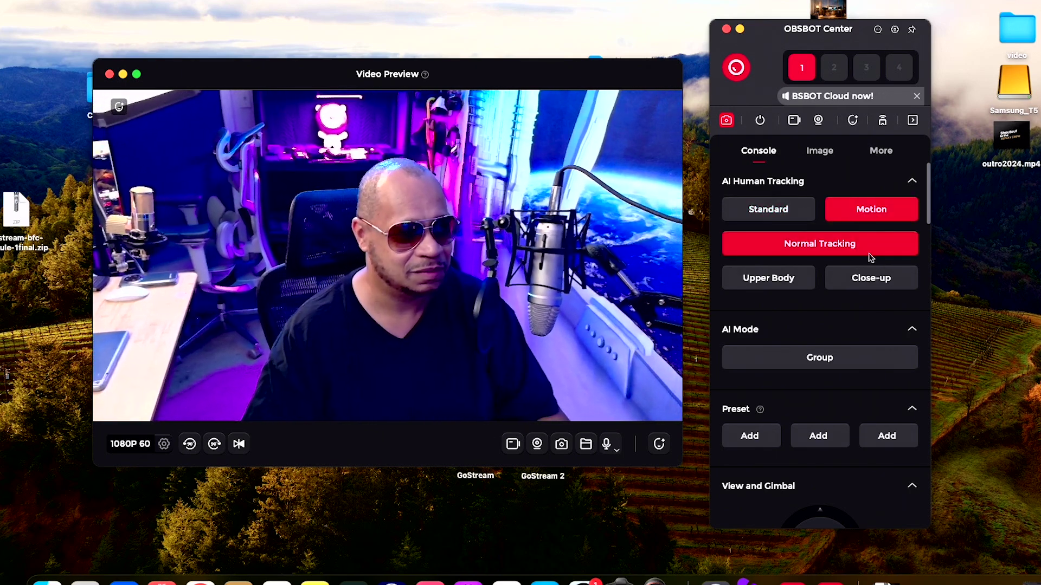